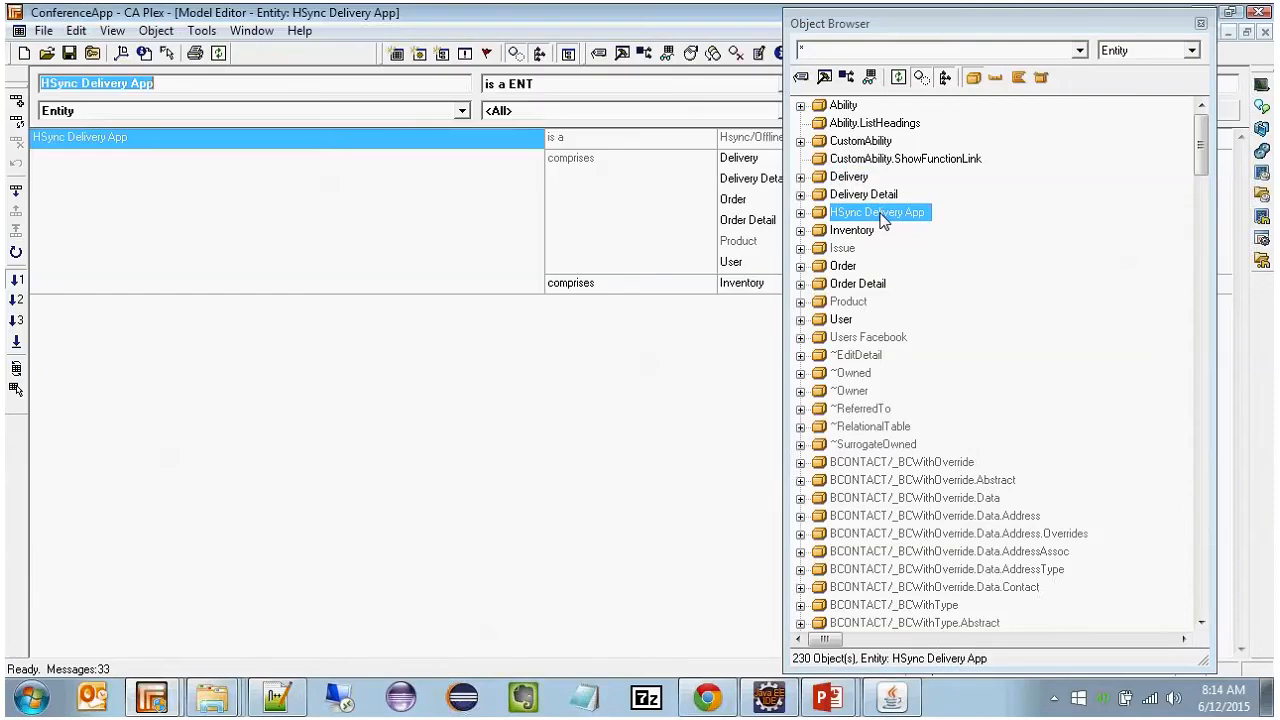
Step: Clear the Object Browser from view and review the entities that HSync Delivery App comprises in the Model Editor
{"action": "left_click_drag", "start_coordinate": [885, 35], "coordinate": [956, 80]}
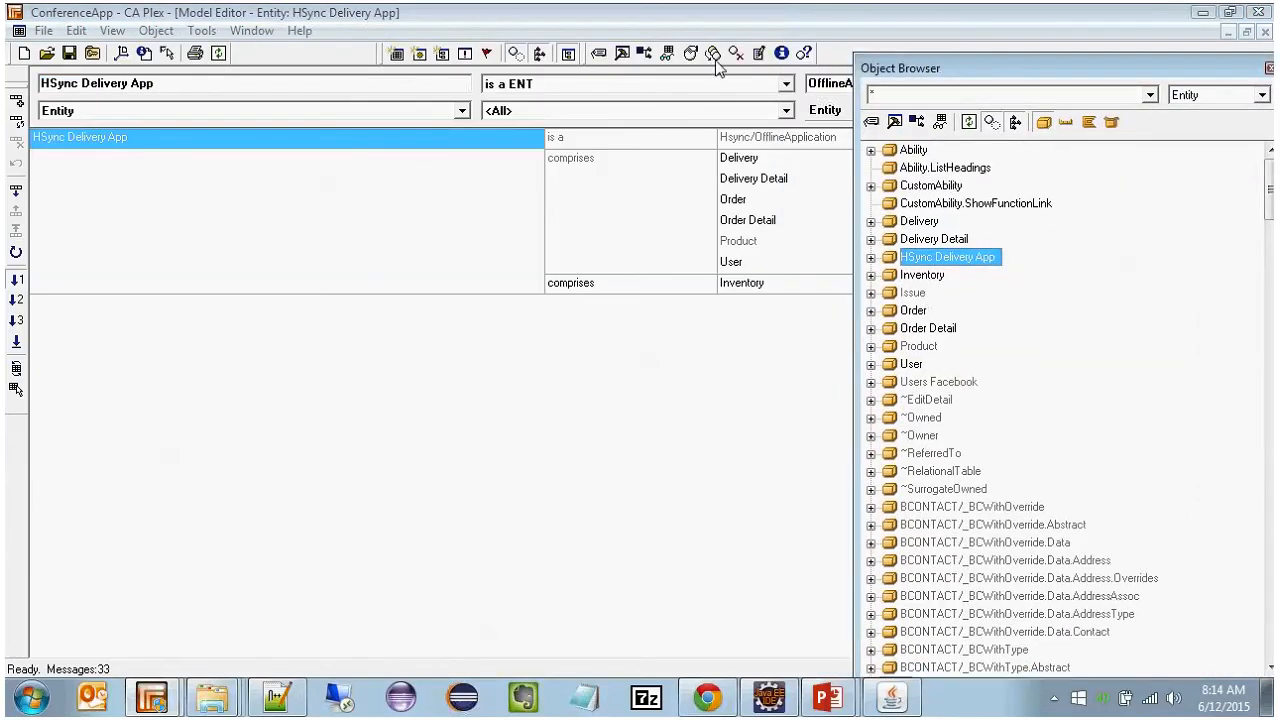
{"action": "left_click", "coordinate": [713, 55]}
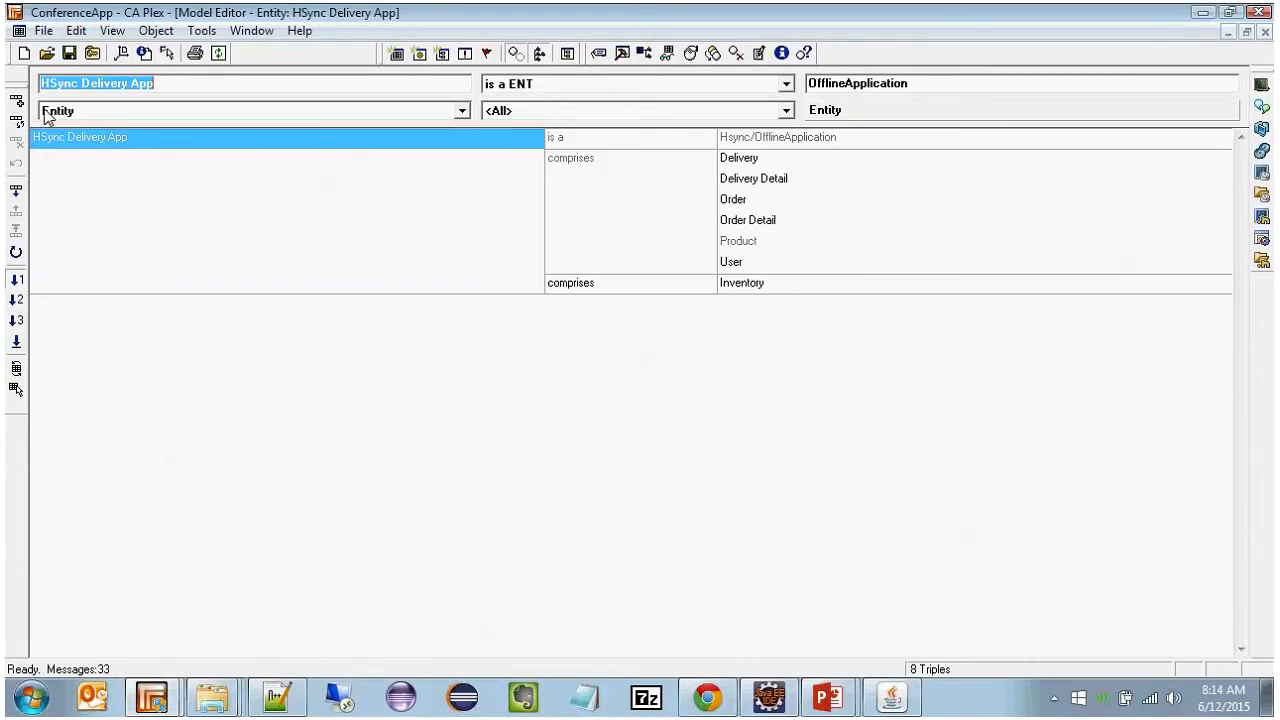
{"action": "left_click", "coordinate": [594, 161]}
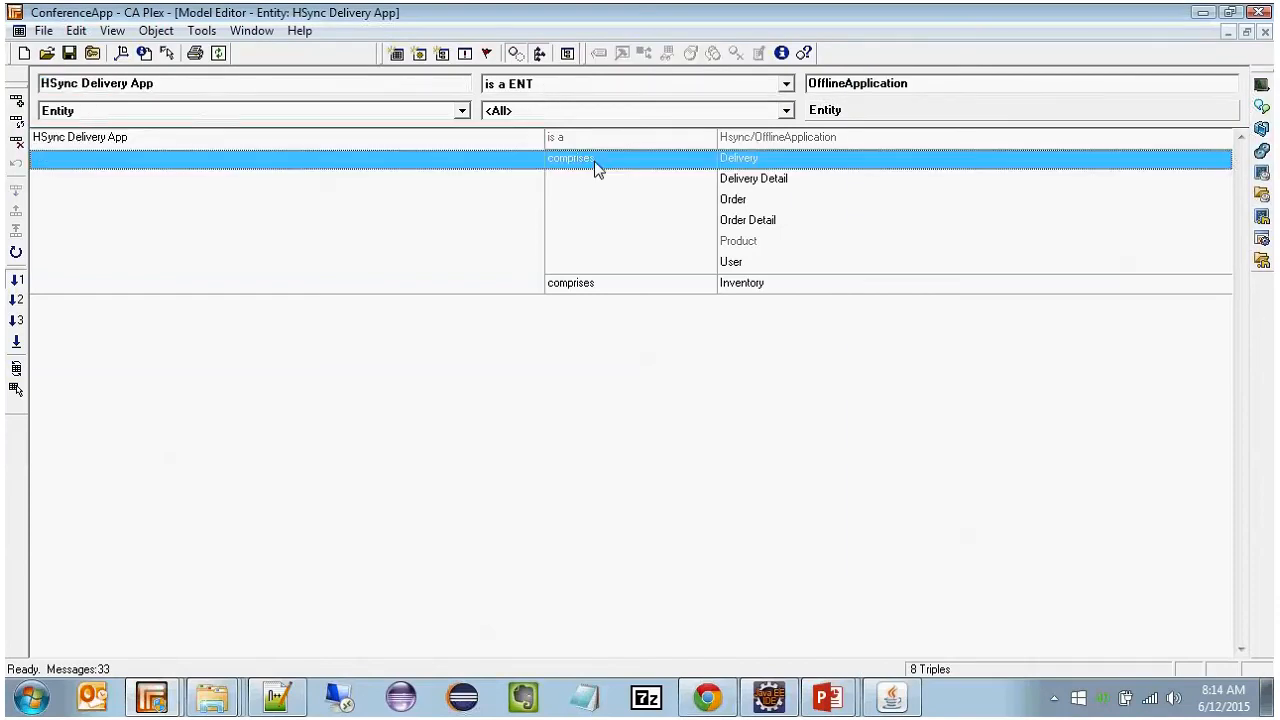
{"action": "left_click", "coordinate": [600, 198]}
{"action": "left_click", "coordinate": [606, 177]}
{"action": "left_click", "coordinate": [605, 199]}
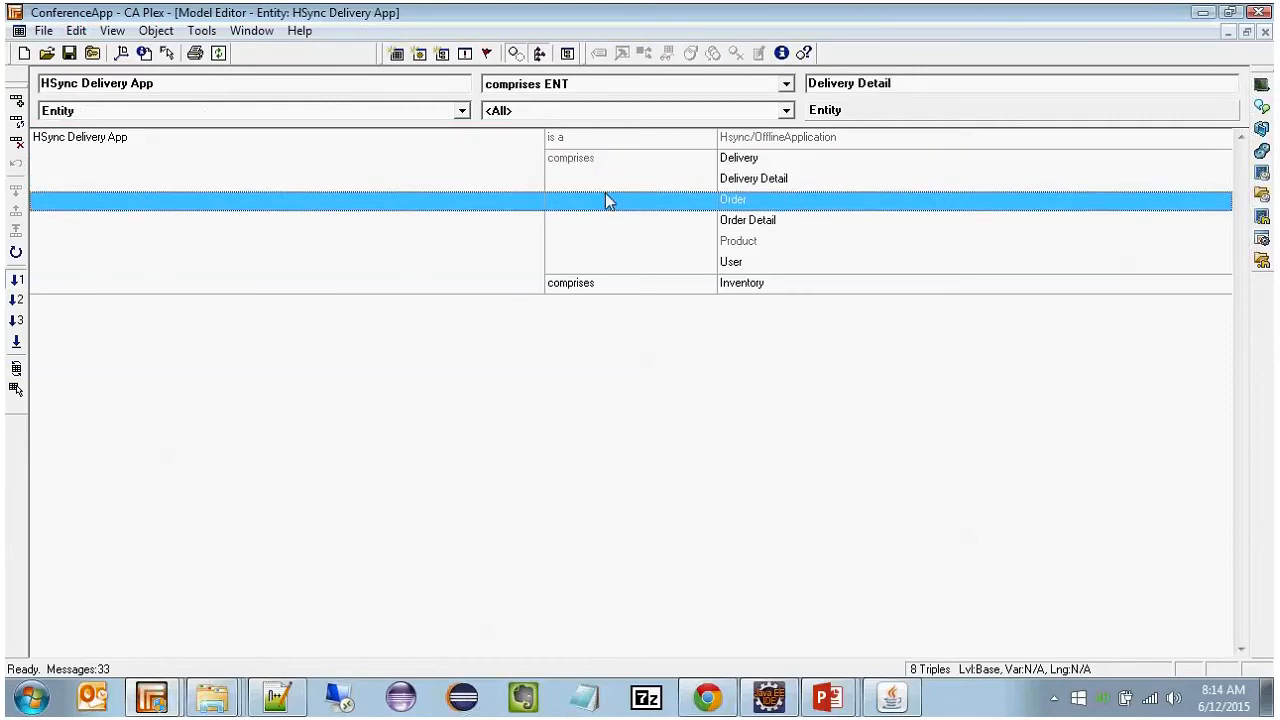
{"action": "left_click", "coordinate": [602, 241]}
{"action": "left_click", "coordinate": [599, 261]}
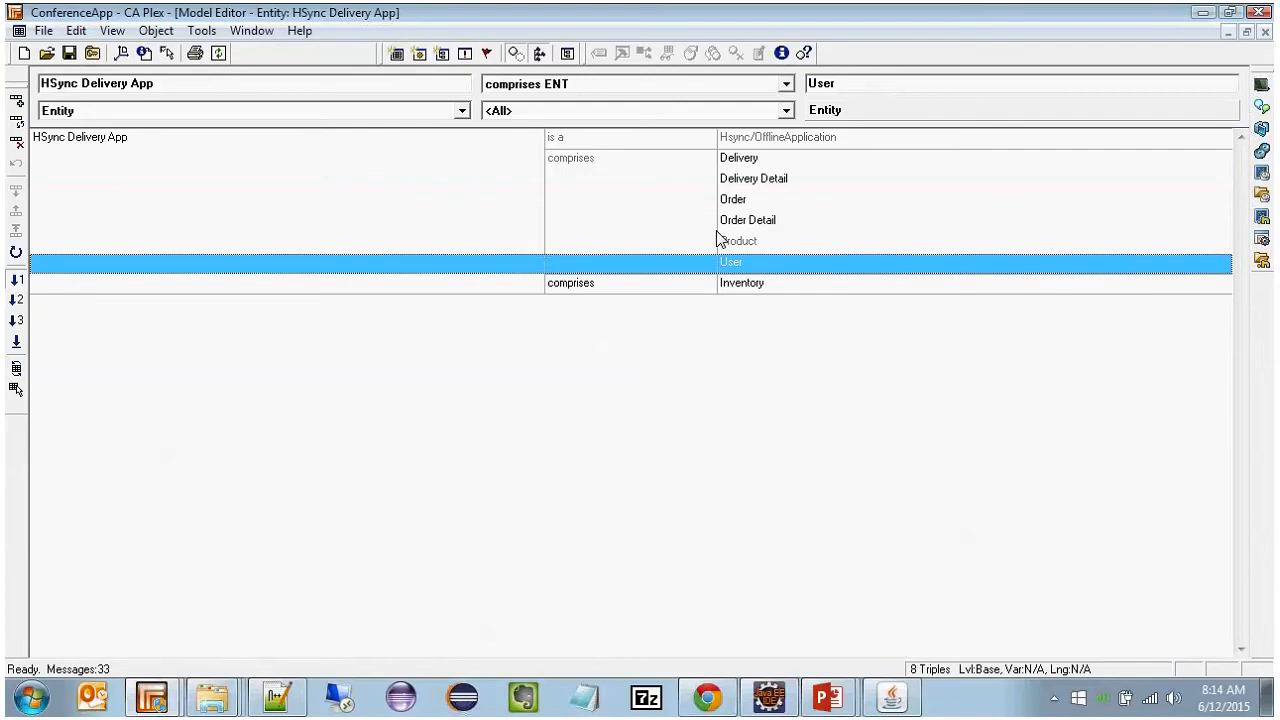
Step: Open the Delivery entity to review its TemplateGeneratorEntity and Ability inheritance, drilling into ~ReferredTo to inspect Ability.Select
{"action": "left_click", "coordinate": [744, 168]}
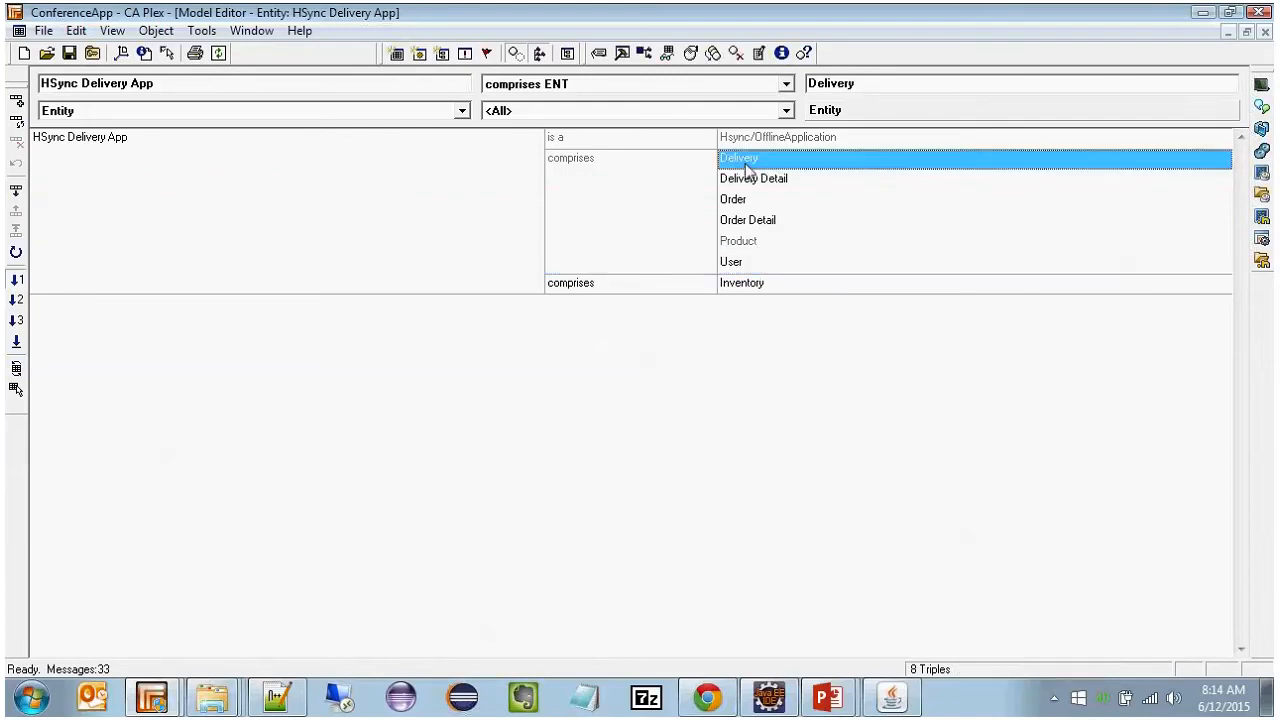
{"action": "double_click", "coordinate": [743, 161]}
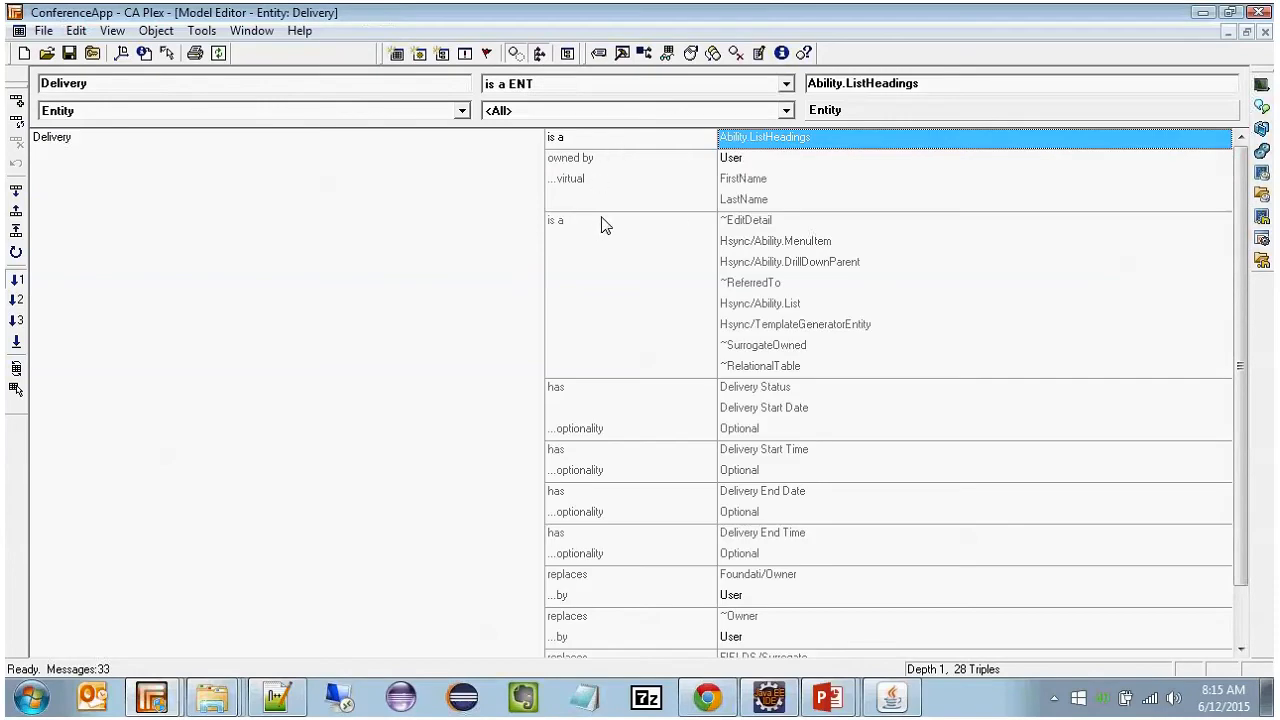
{"action": "left_click", "coordinate": [625, 324]}
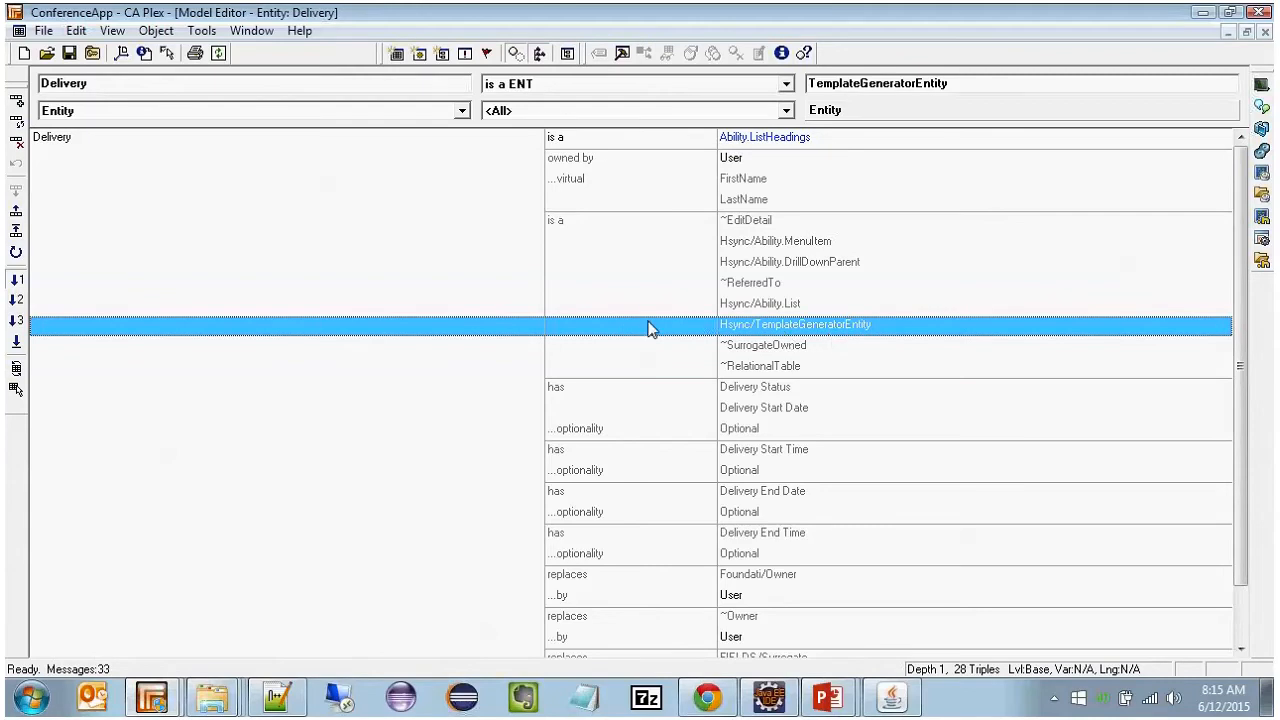
{"action": "left_click", "coordinate": [641, 251]}
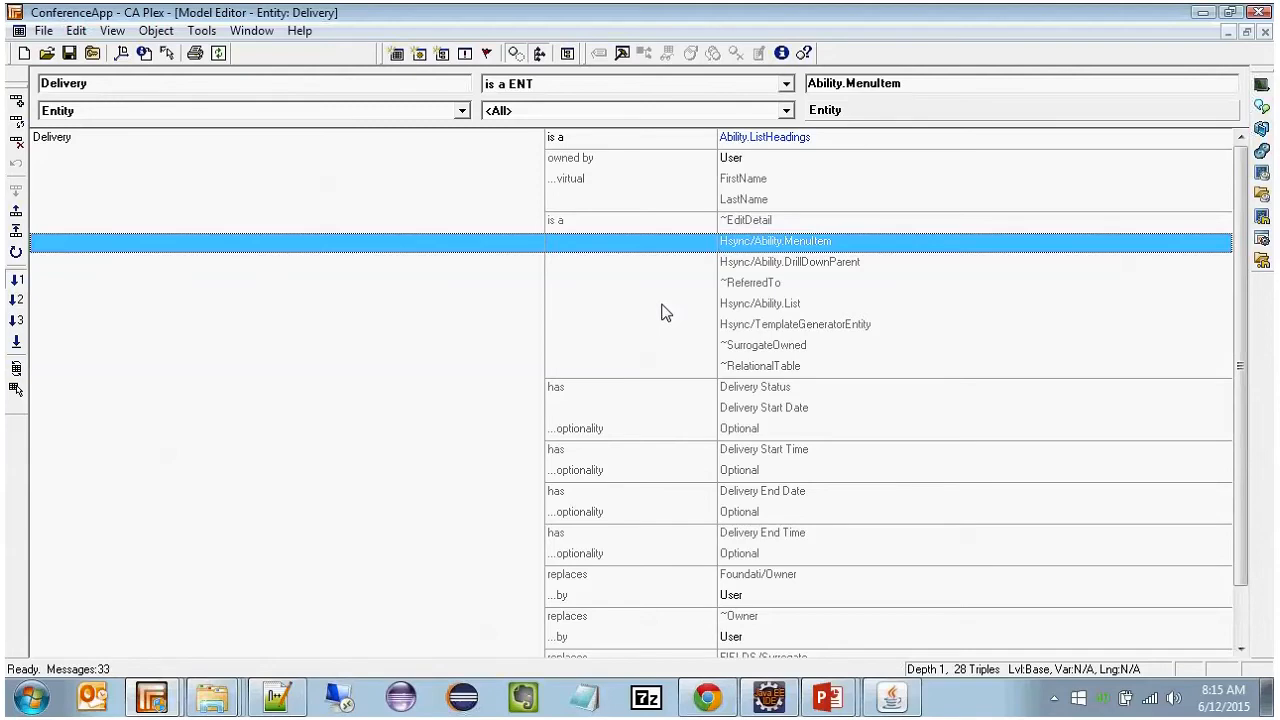
{"action": "left_click", "coordinate": [795, 305]}
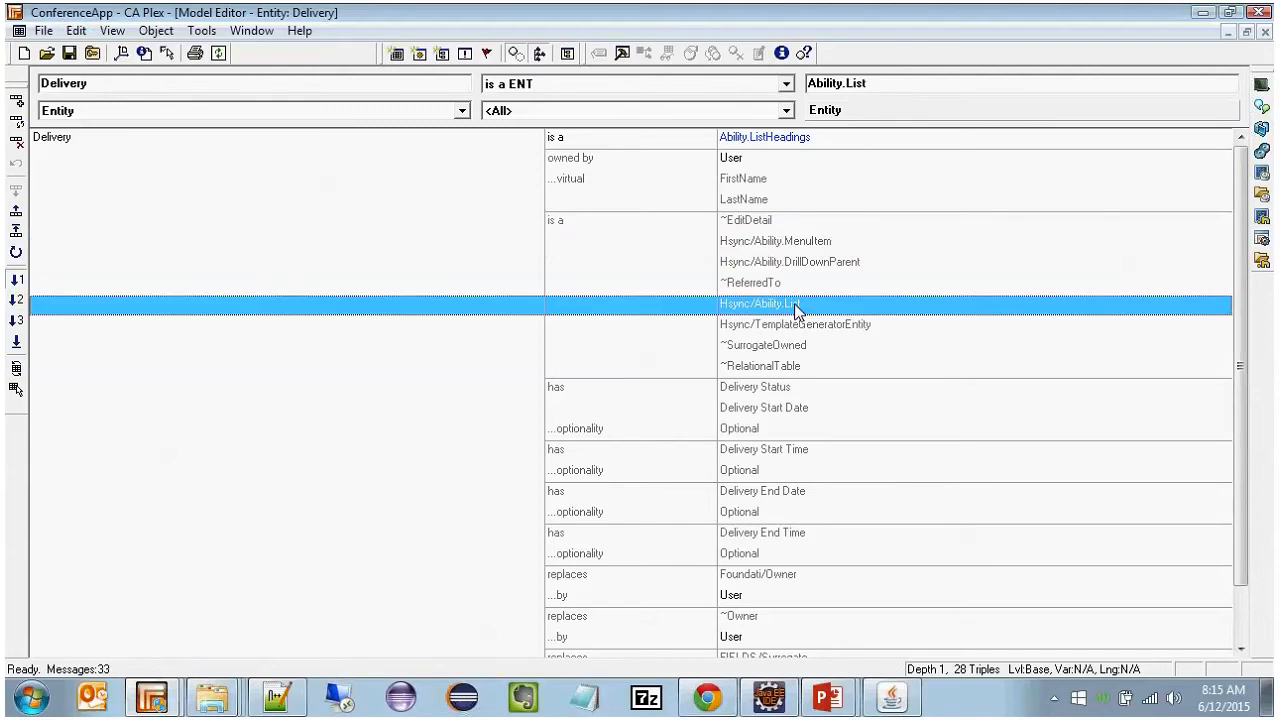
{"action": "double_click", "coordinate": [740, 285]}
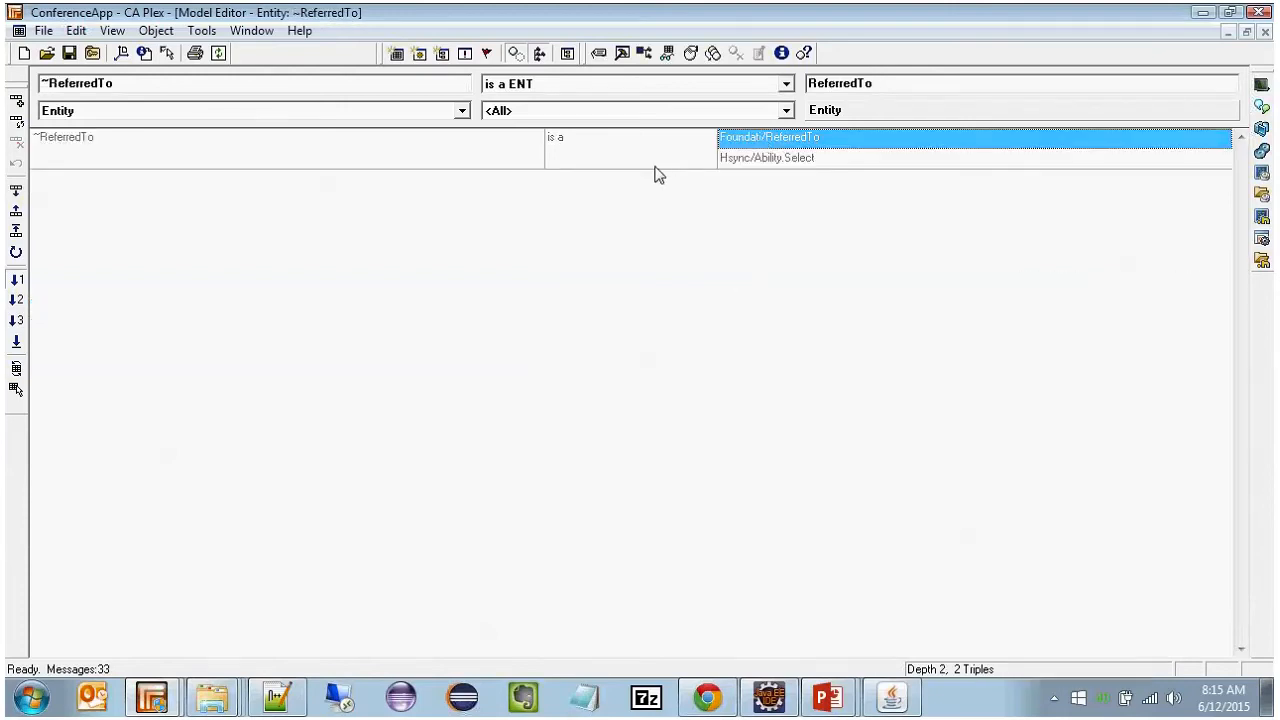
{"action": "left_click", "coordinate": [655, 163]}
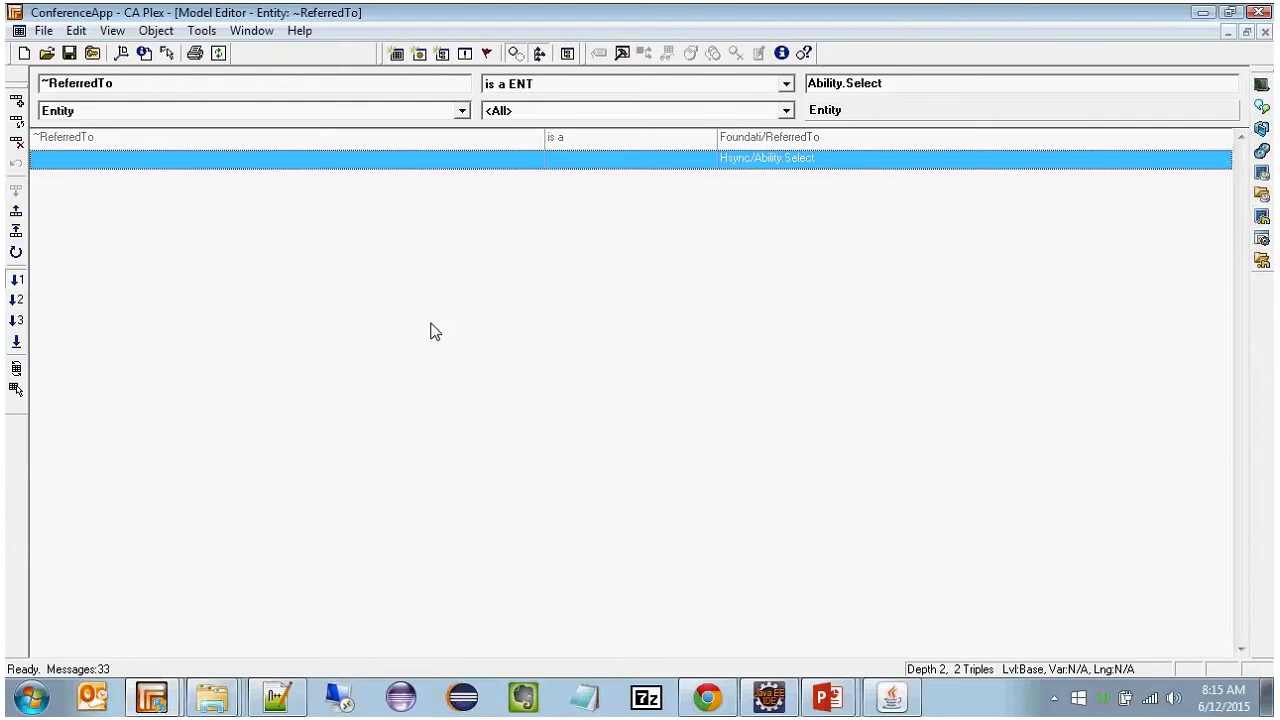
Step: Switch to the PowerPoint slide show and advance one slide
{"action": "key", "text": "alt+Tab"}
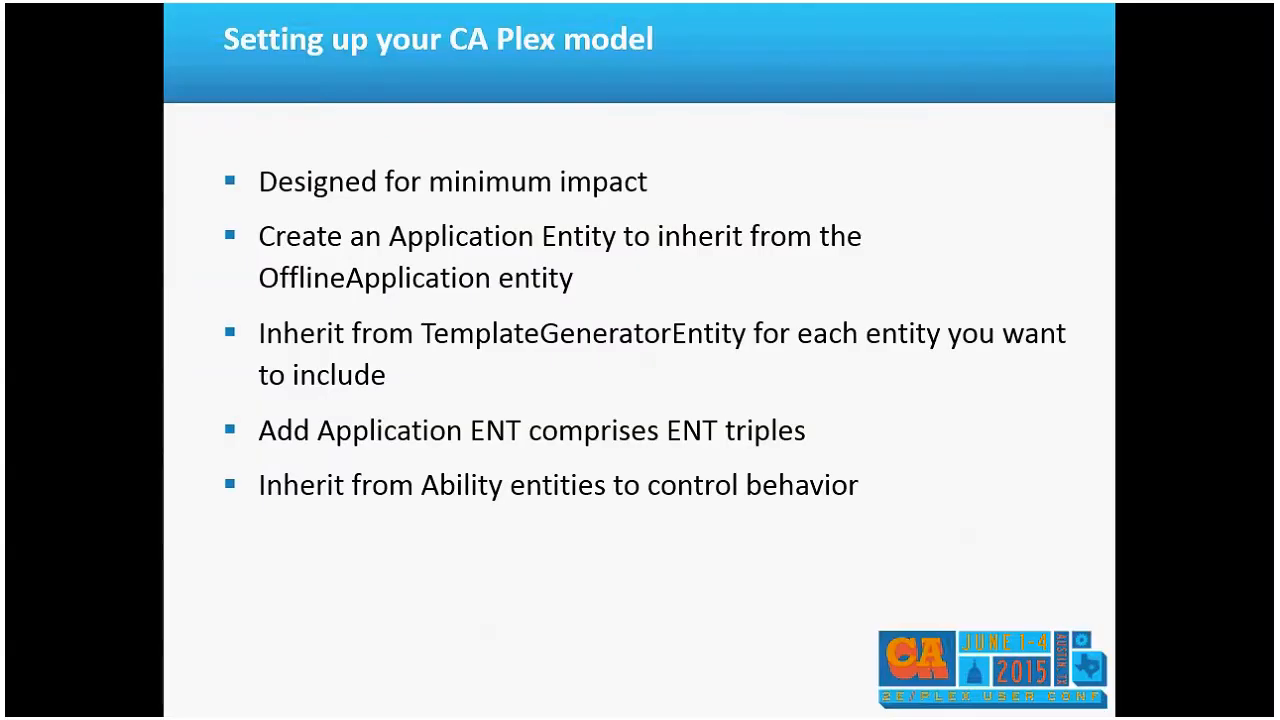
{"action": "key", "text": "Right"}
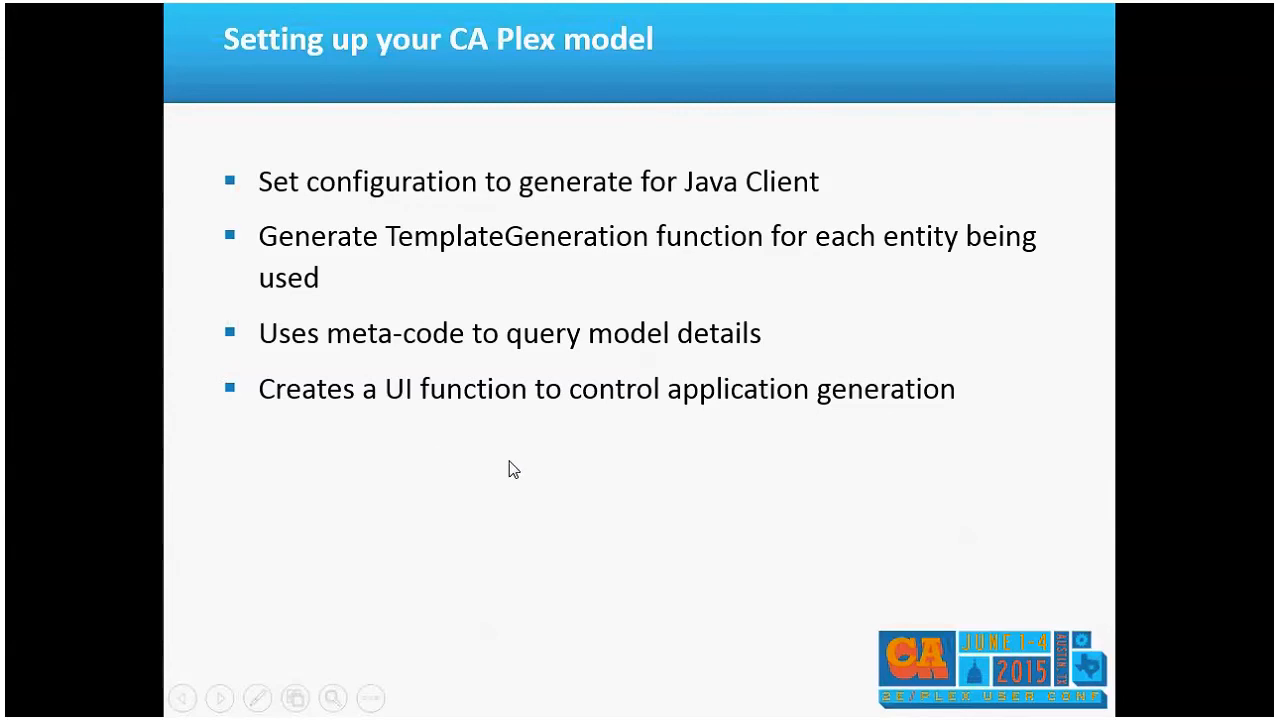
Step: Switch to the HSync Delivery Application Generator and review its application settings and the gen folder among the application templates
{"action": "key", "text": "alt+Tab"}
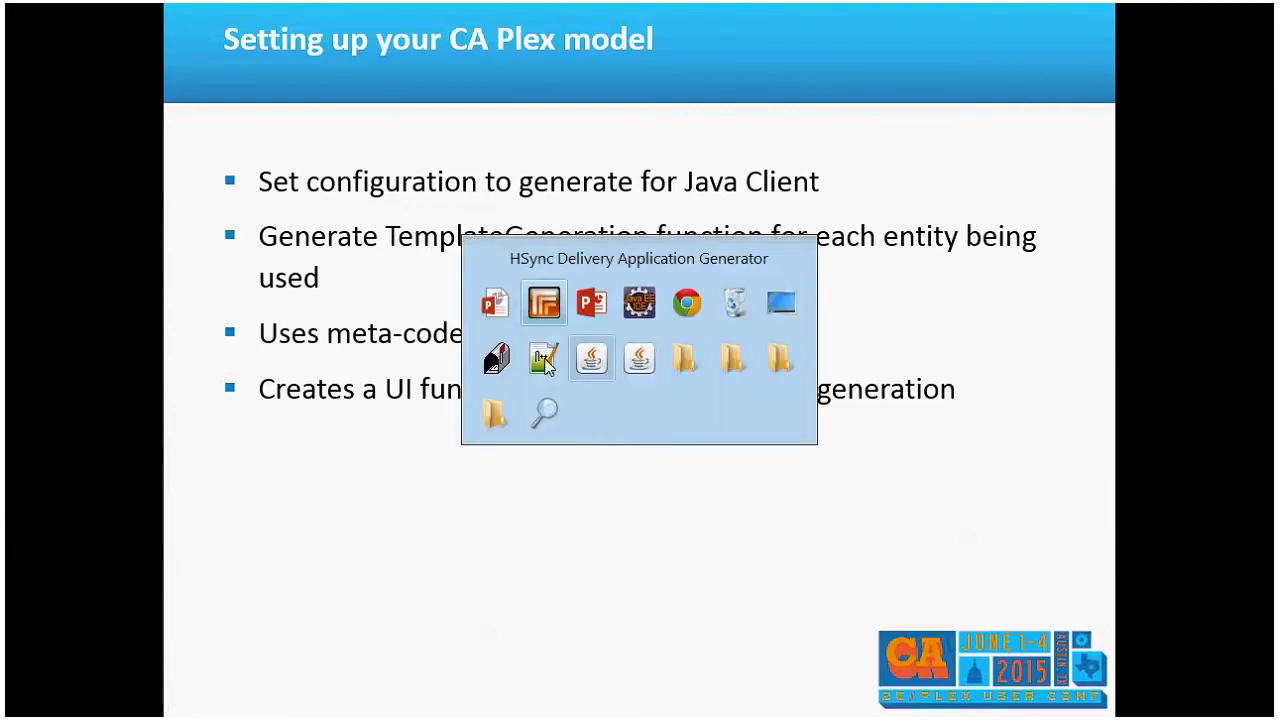
{"action": "left_click", "coordinate": [592, 359]}
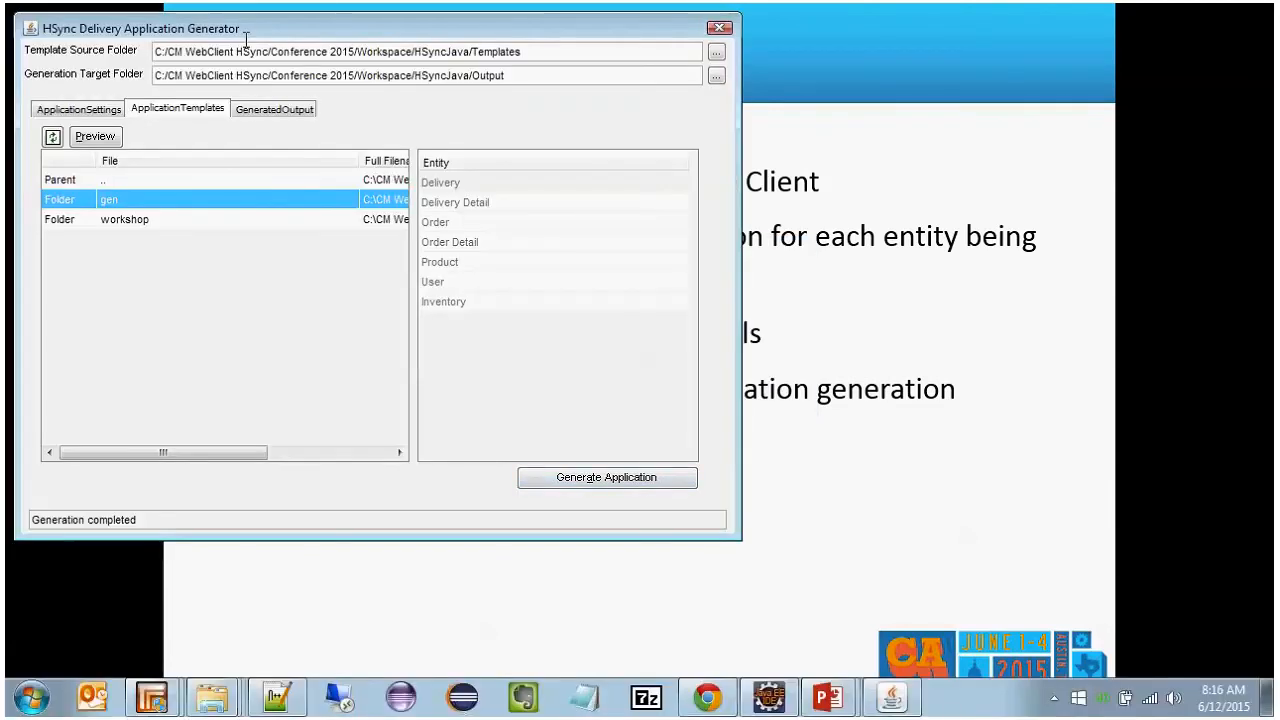
{"action": "left_click_drag", "start_coordinate": [264, 30], "coordinate": [449, 68]}
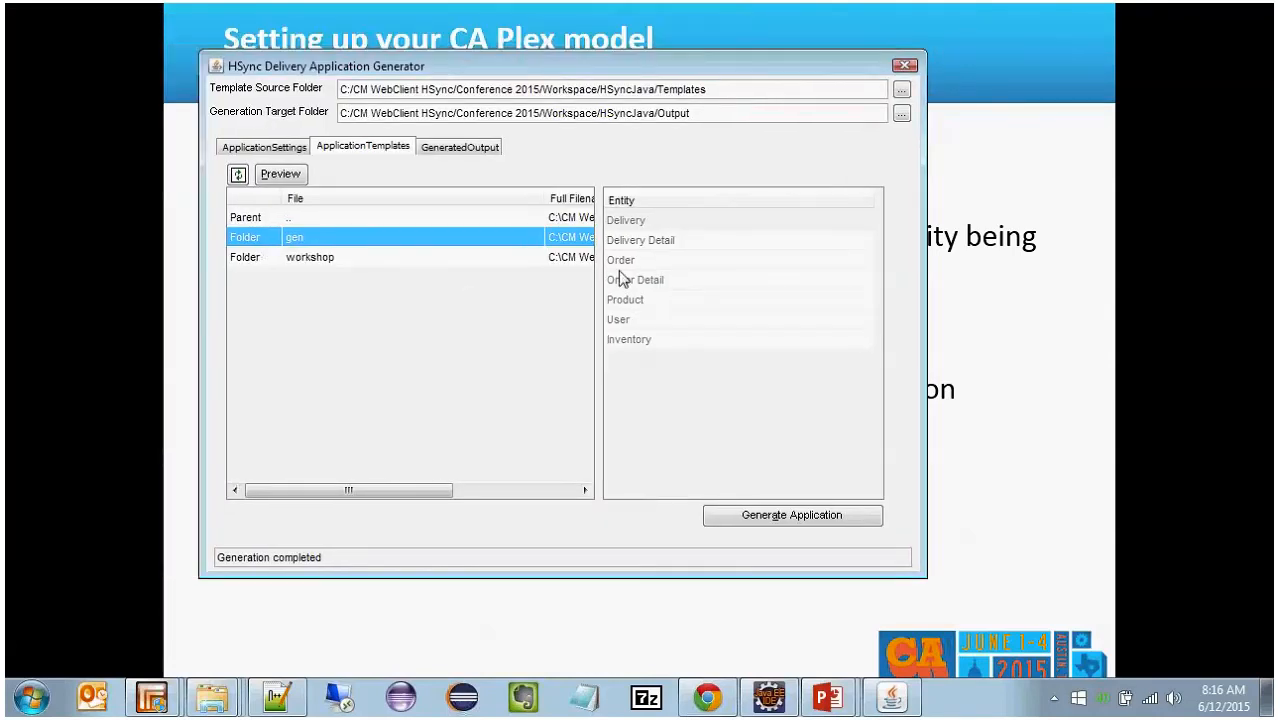
{"action": "left_click", "coordinate": [279, 148]}
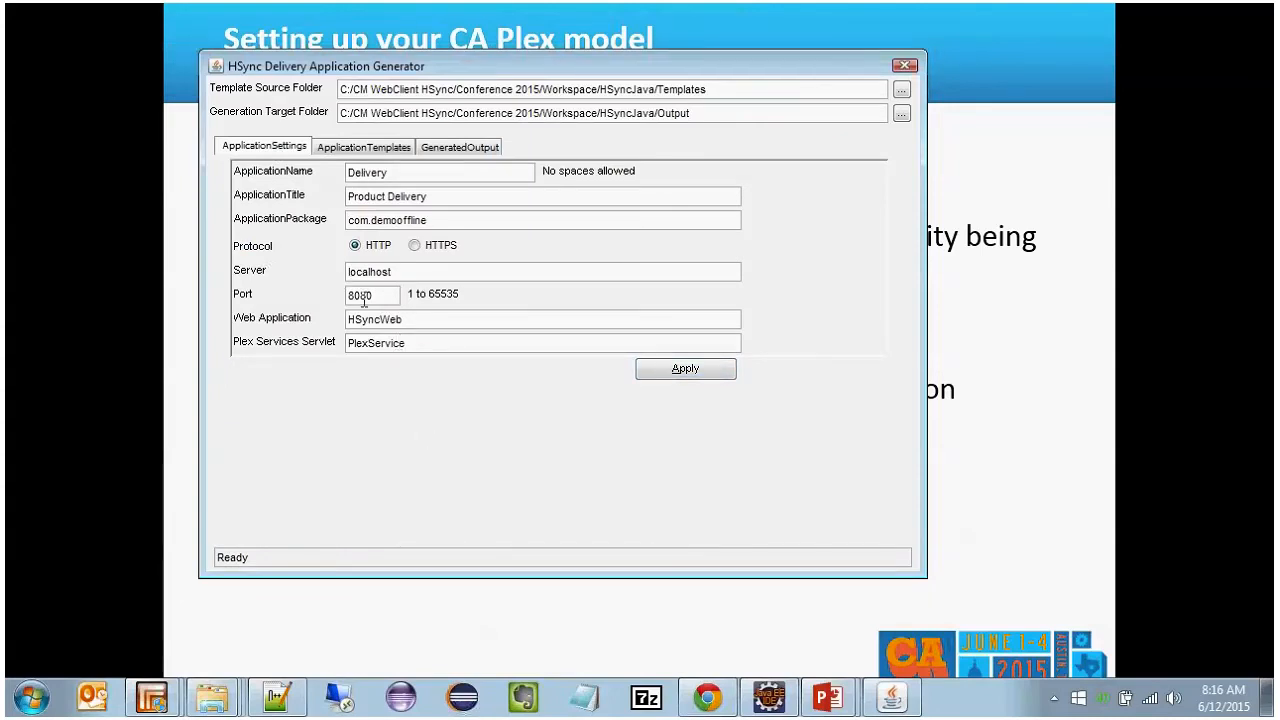
{"action": "double_click", "coordinate": [408, 171]}
{"action": "triple_click", "coordinate": [432, 201]}
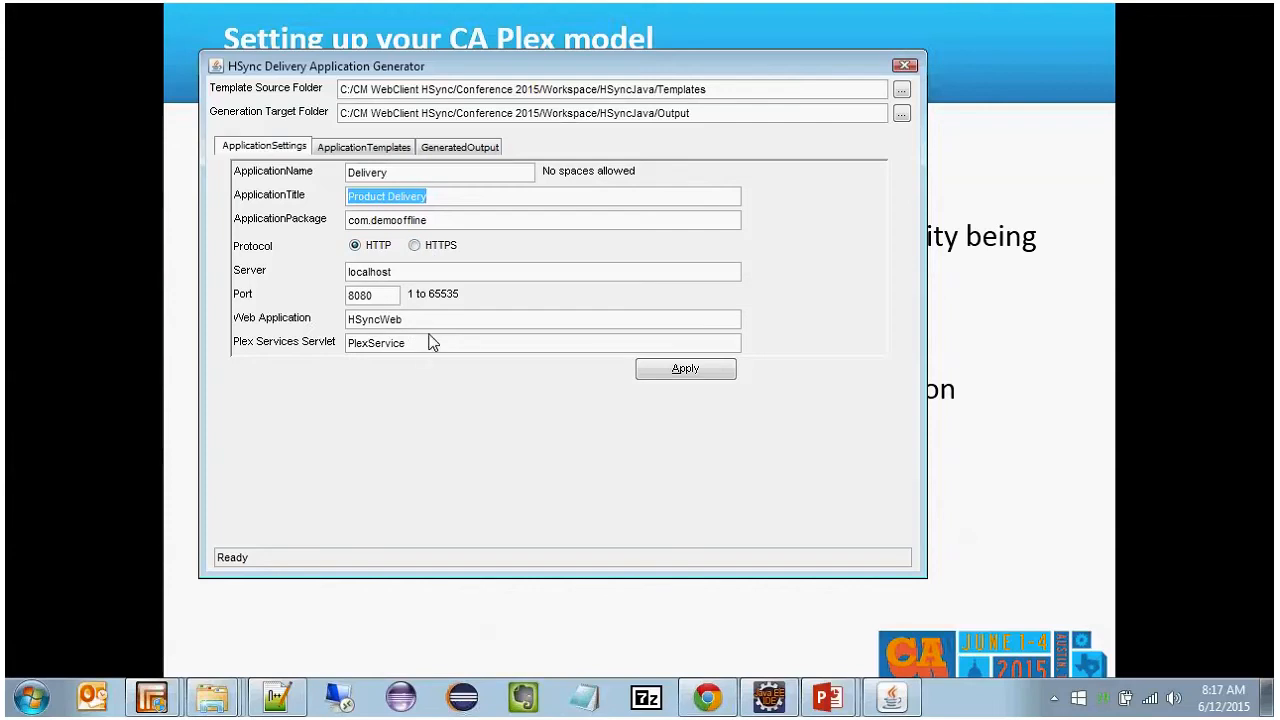
{"action": "left_click", "coordinate": [376, 151]}
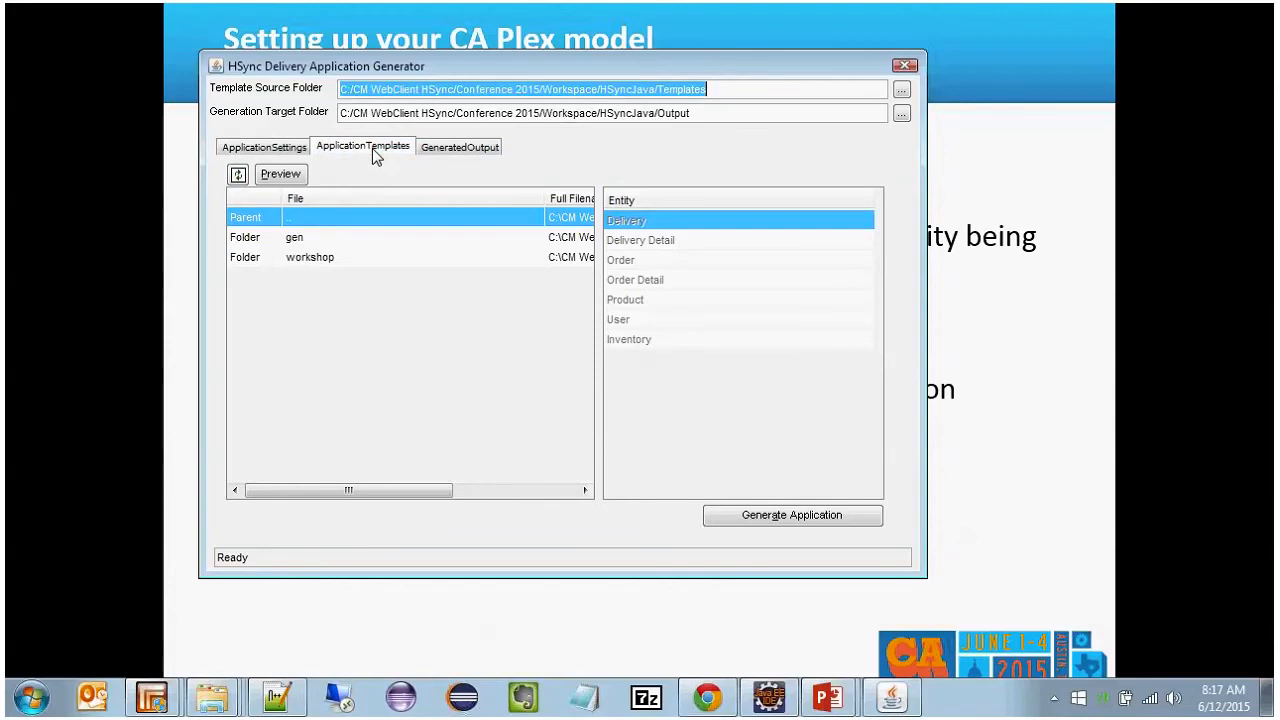
{"action": "left_click", "coordinate": [340, 246]}
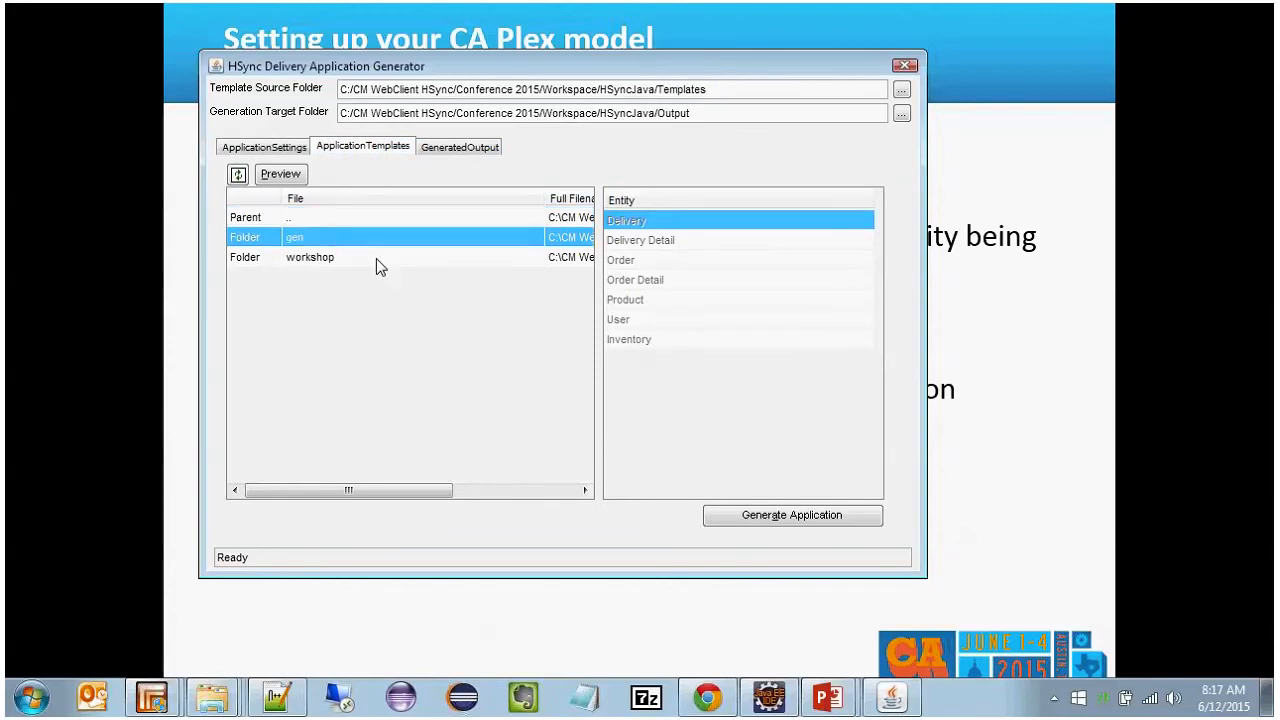
Step: Switch to Eclipse, open the obclient.properties resource, and move the Find/Replace dialog aside to review the generation properties
{"action": "key", "text": "alt+Tab"}
{"action": "key", "text": "Tab"}
{"action": "key", "text": "Tab"}
{"action": "key", "text": "Tab"}
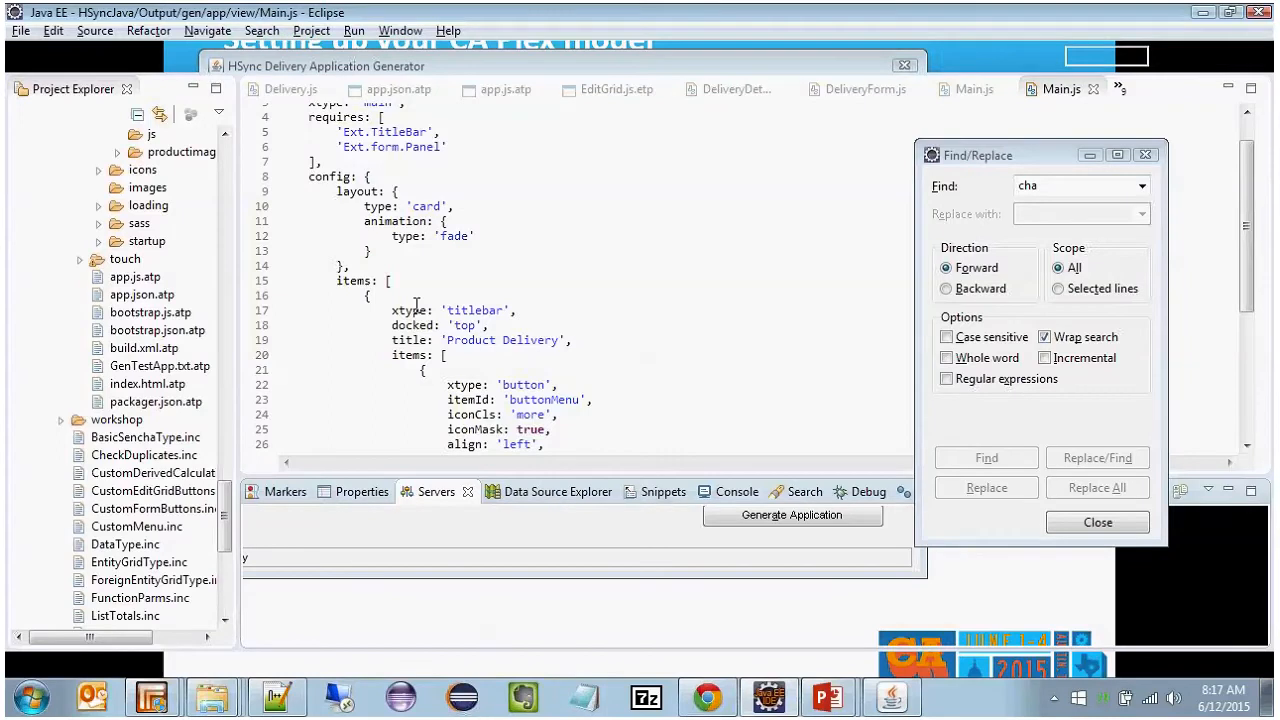
{"action": "key", "text": "ctrl+shift+r"}
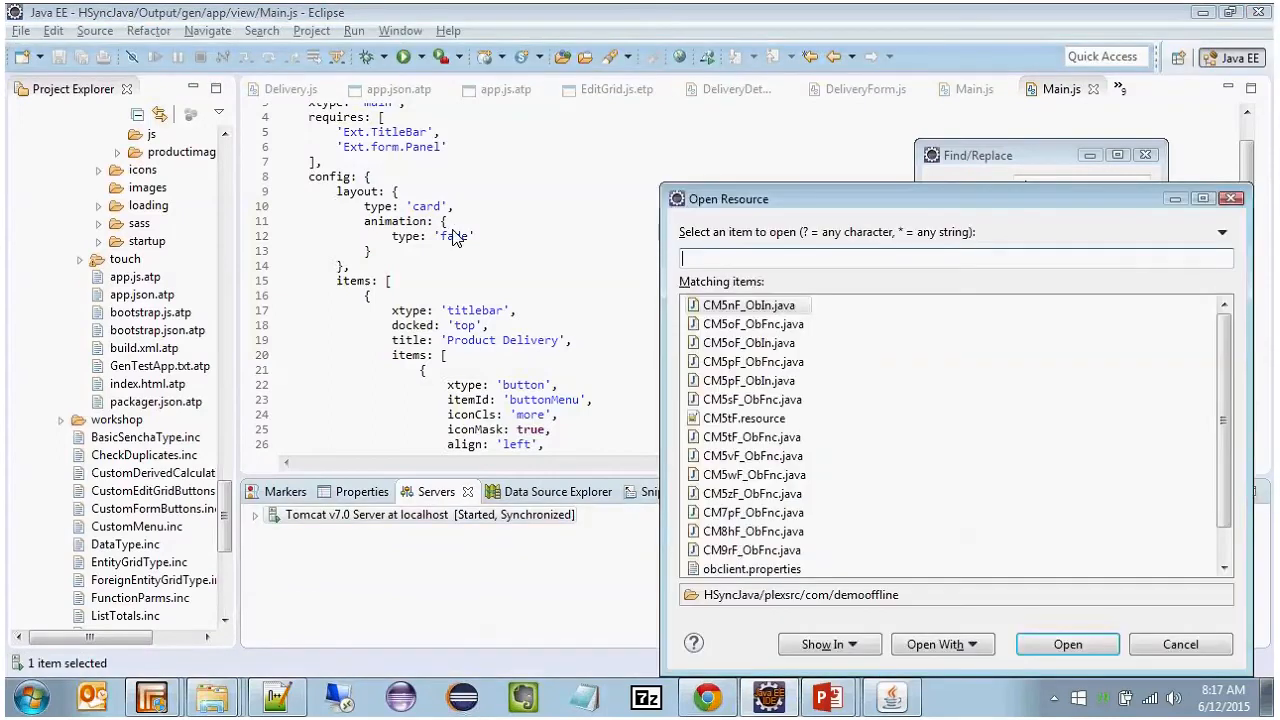
{"action": "key", "text": "Return"}
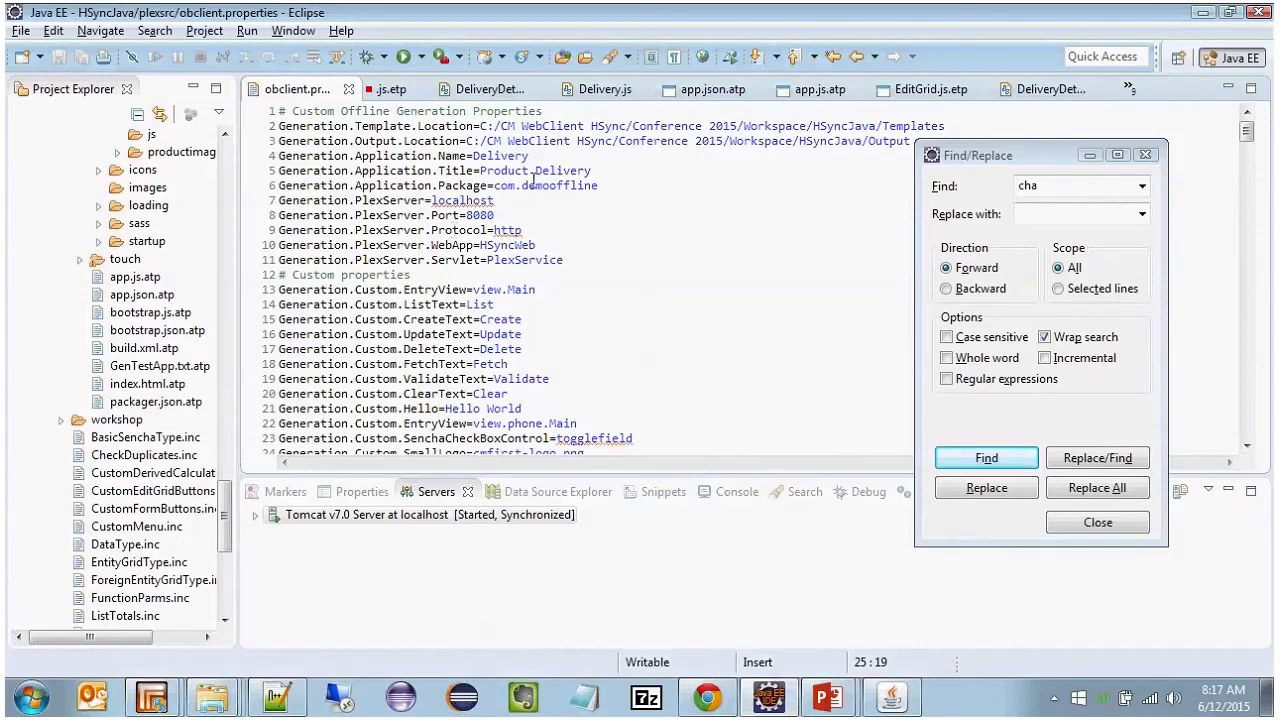
{"action": "left_click_drag", "start_coordinate": [1023, 155], "coordinate": [1059, 154]}
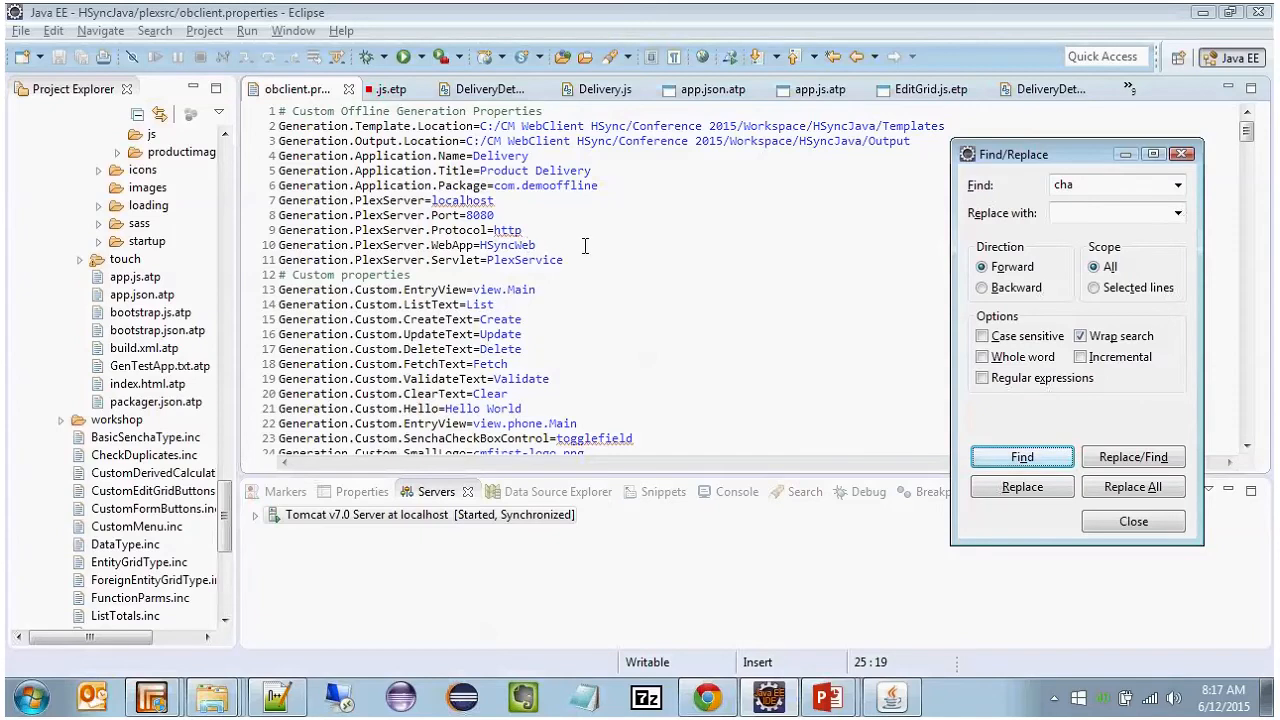
Step: Return to the HSync Delivery Application Generator and inspect the generation target folder path
{"action": "key", "text": "alt+Tab"}
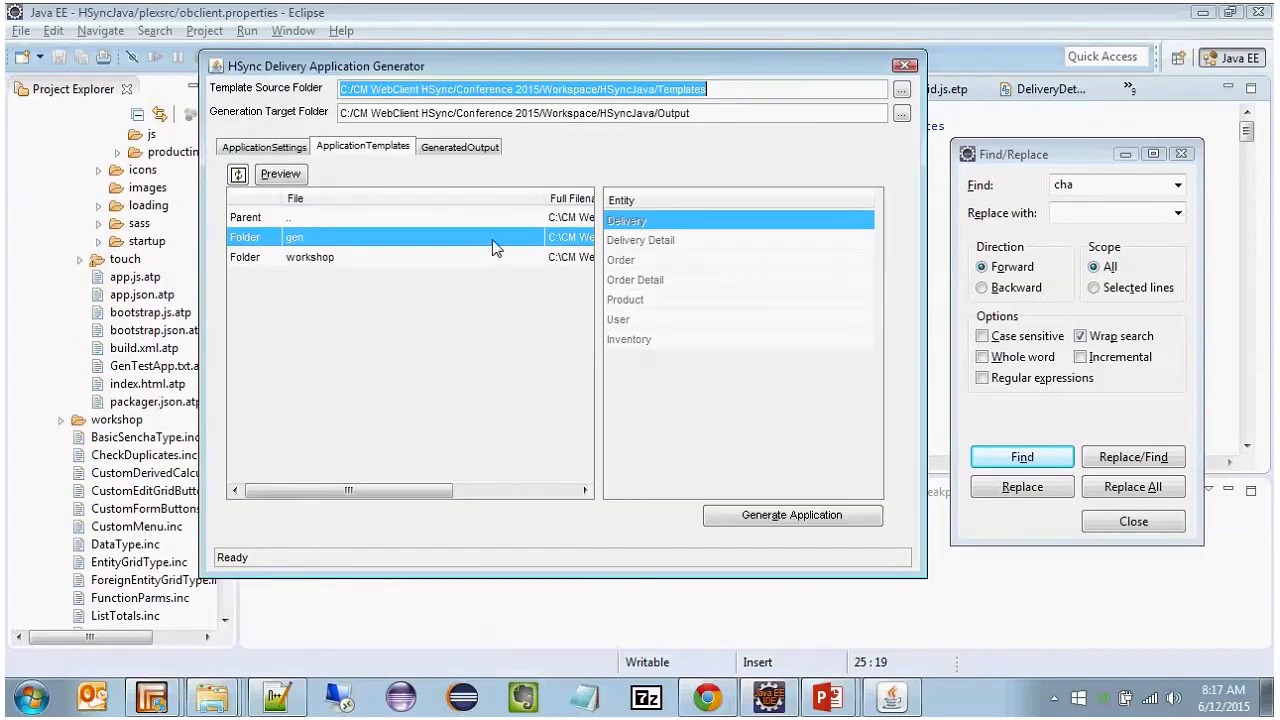
{"action": "left_click", "coordinate": [720, 114]}
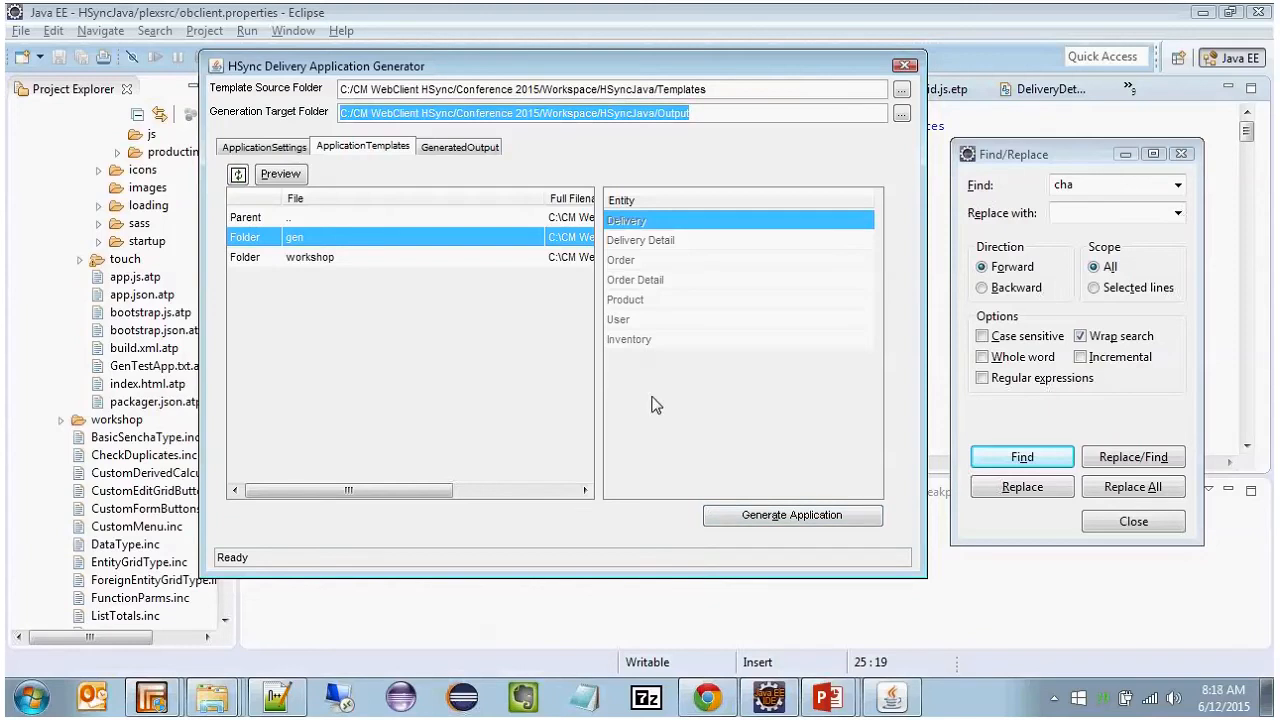
Step: Return to the PowerPoint slide show and advance past the Generator UI slide to the Application Generation slide
{"action": "key", "text": "alt+Tab"}
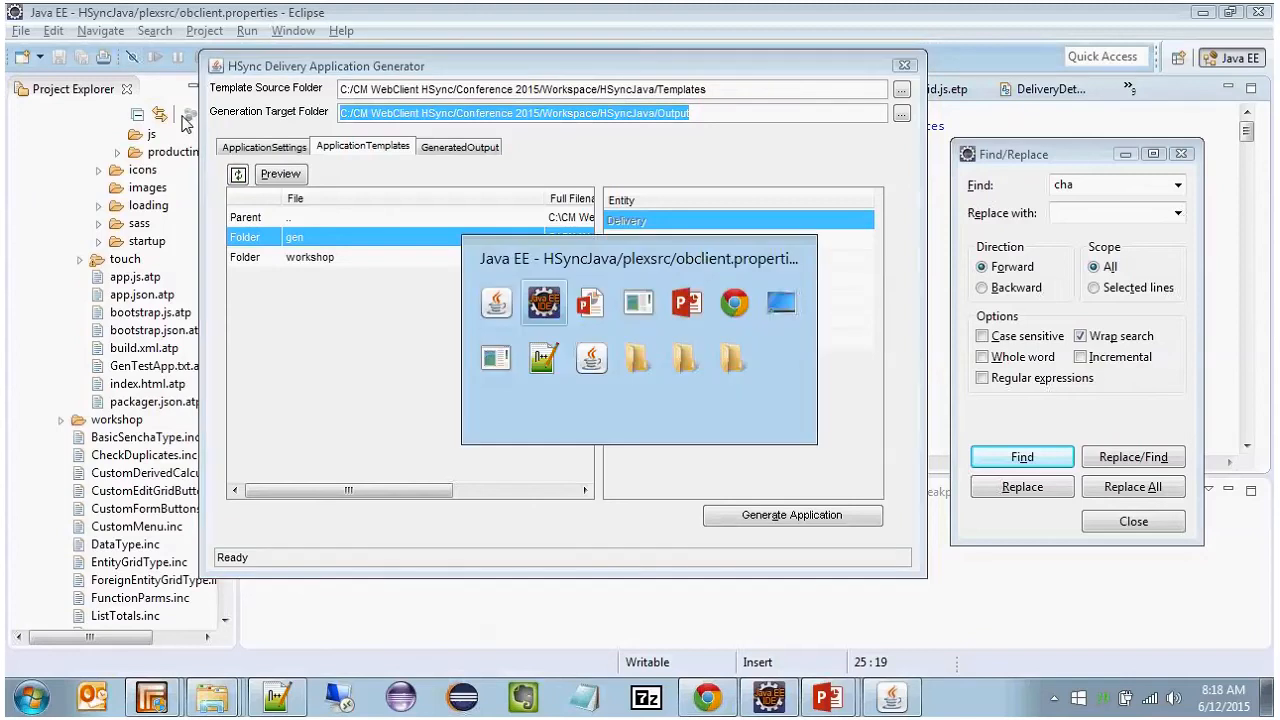
{"action": "key", "text": "alt+Tab"}
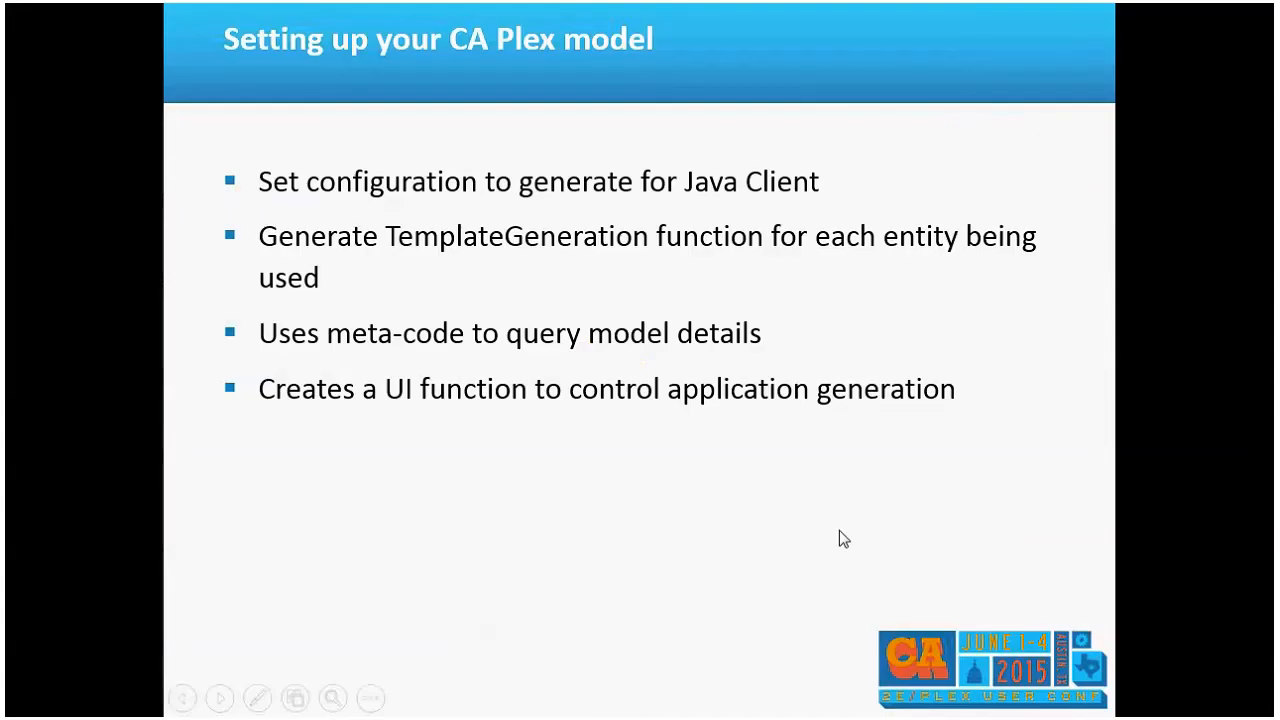
{"action": "left_click", "coordinate": [724, 386]}
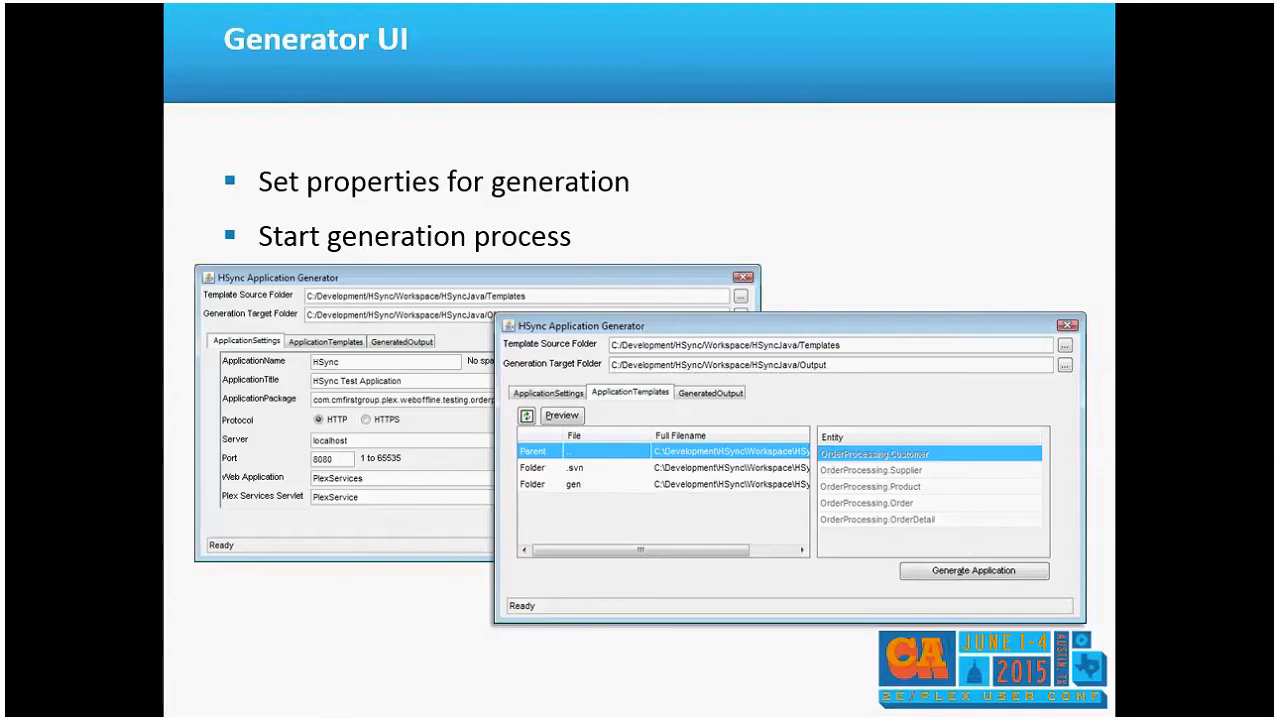
{"action": "key", "text": "Right"}
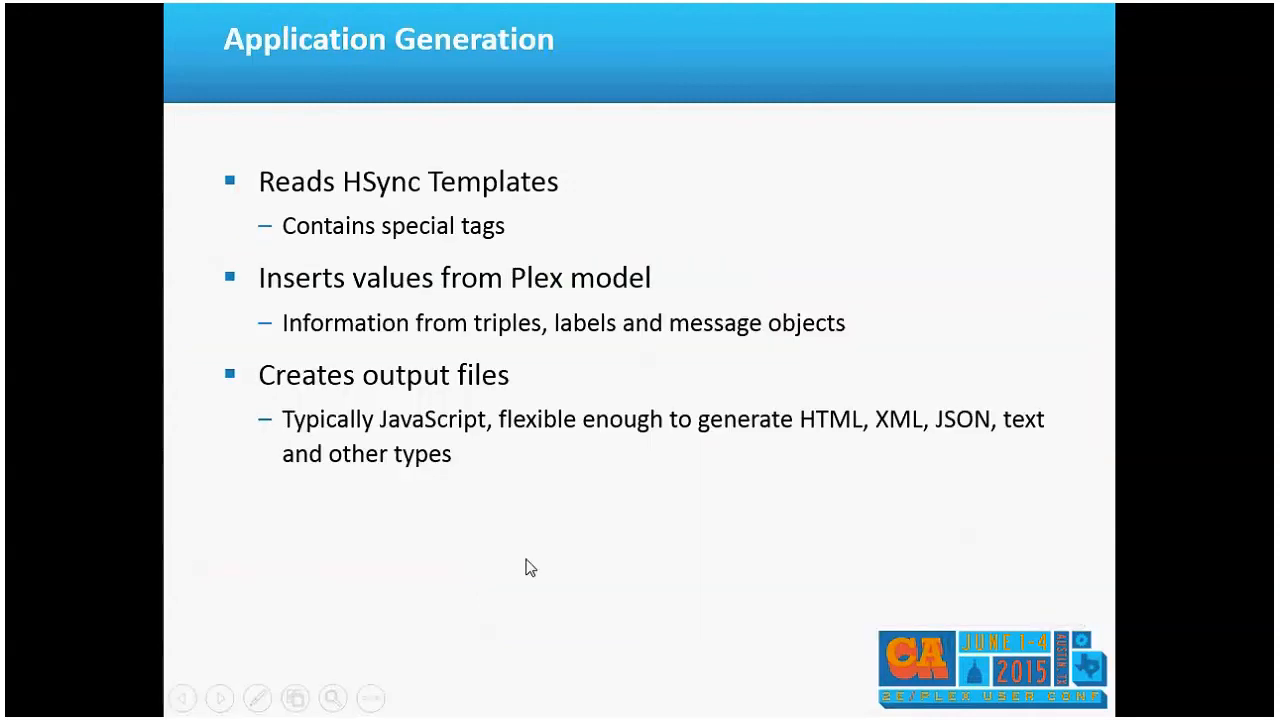